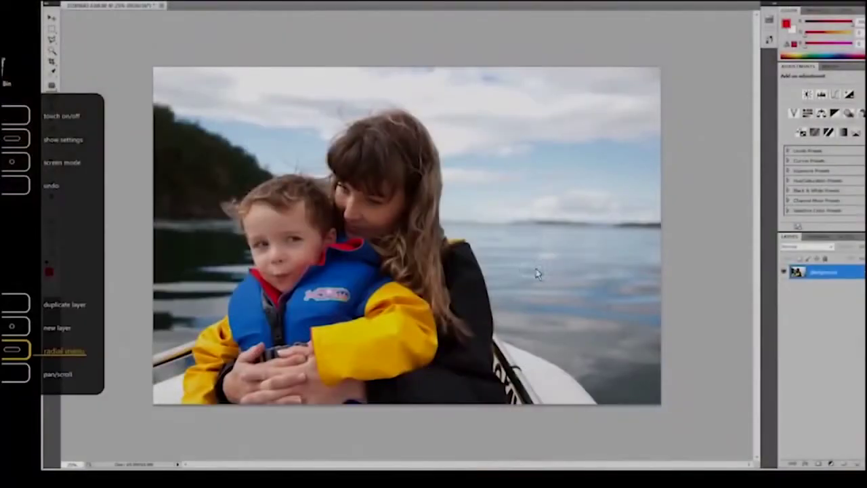
# Step: Add a Black & White adjustment layer to the photo with the radial menu's ACTIONS submenu, accepting the default layer options
pyautogui.rightClick(536, 269)
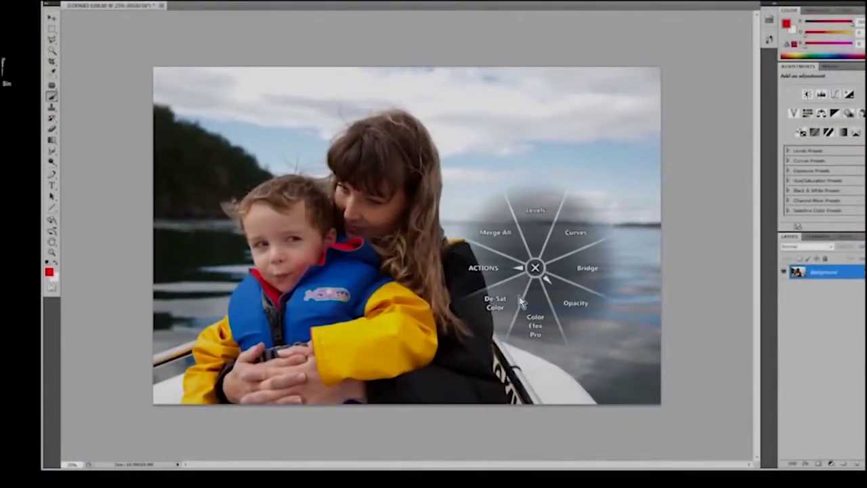
pyautogui.click(483, 268)
pyautogui.click(542, 244)
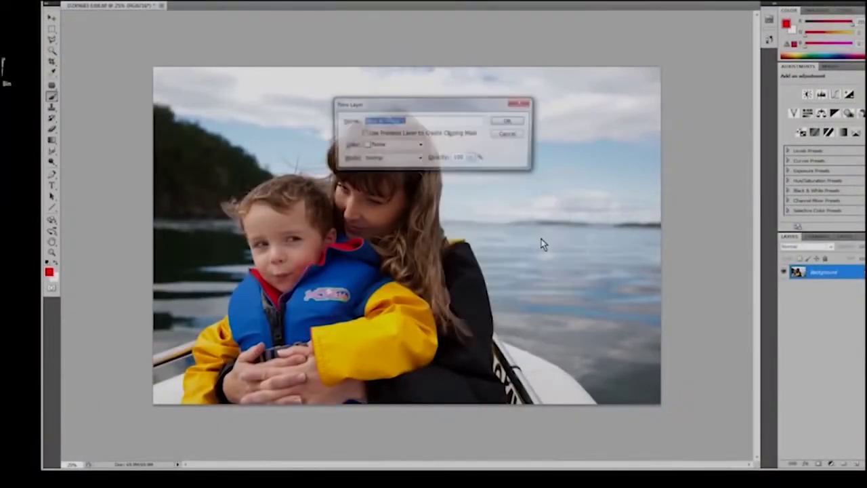
pyautogui.click(515, 120)
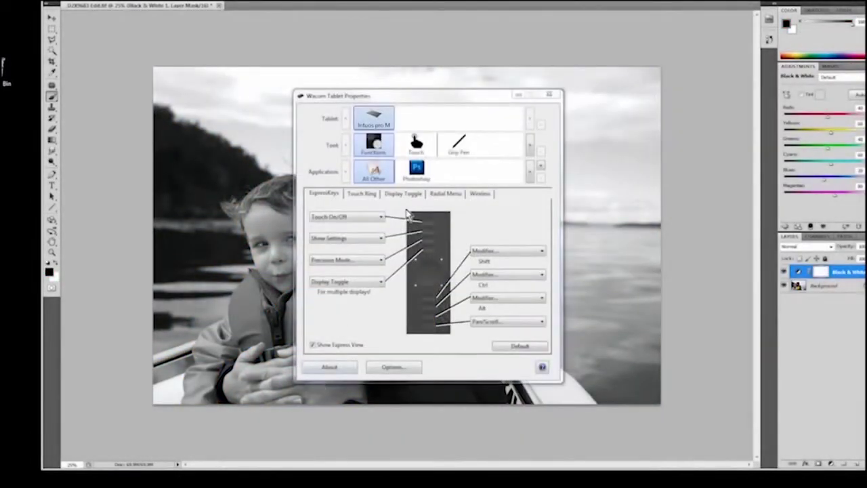
# Step: Review the tablet's Touch Ring and ExpressKeys assignments for all other applications, including the Alt modifier key
pyautogui.click(441, 194)
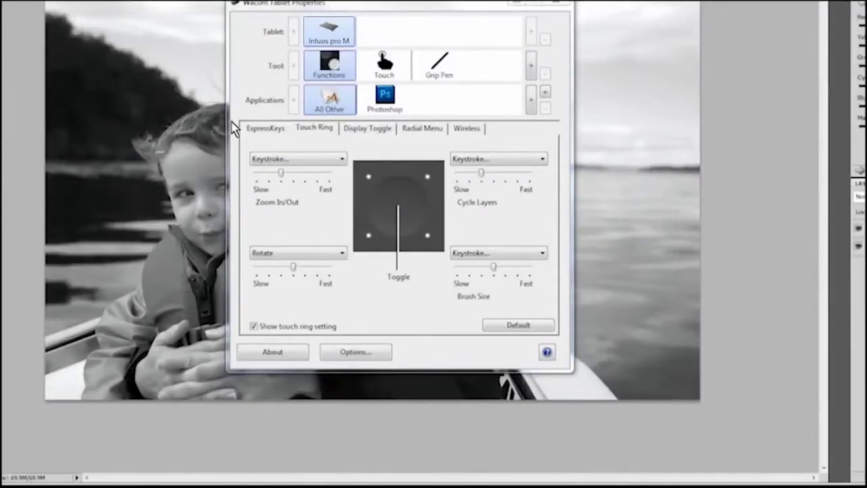
pyautogui.click(273, 131)
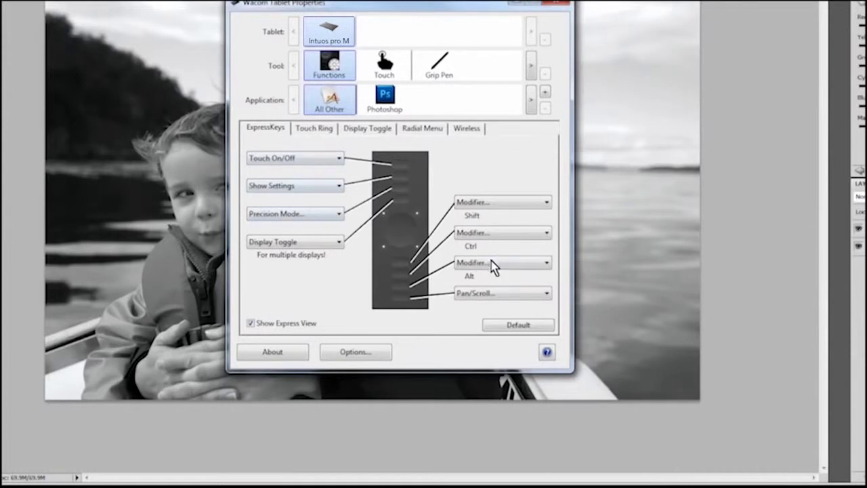
pyautogui.click(540, 266)
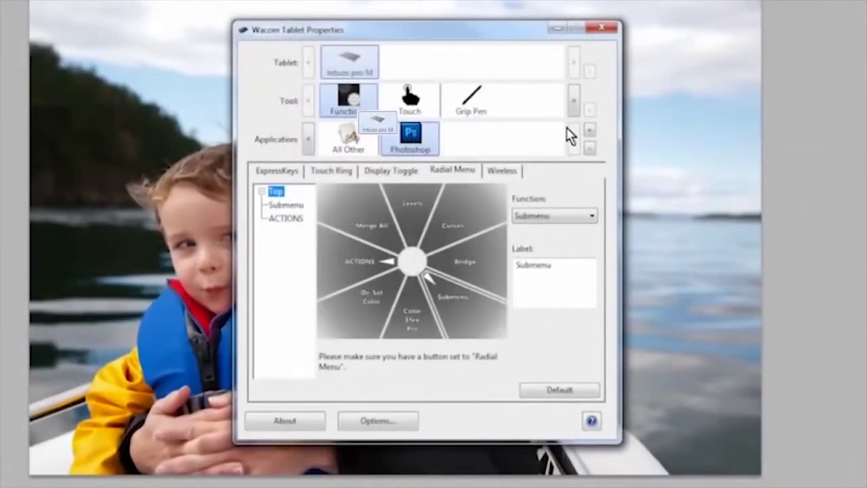
# Step: Add Photoshop as an application with custom settings, and set its lower-right radial menu slice to a submenu labelled Opacity
pyautogui.click(589, 134)
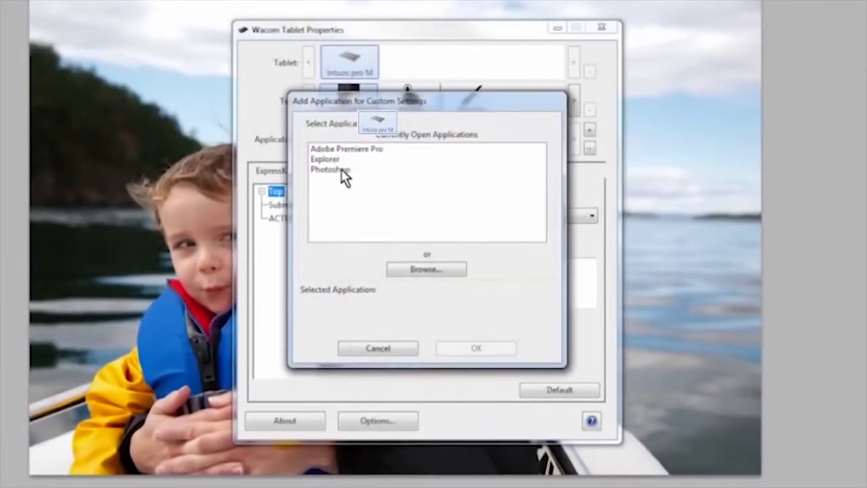
pyautogui.click(338, 170)
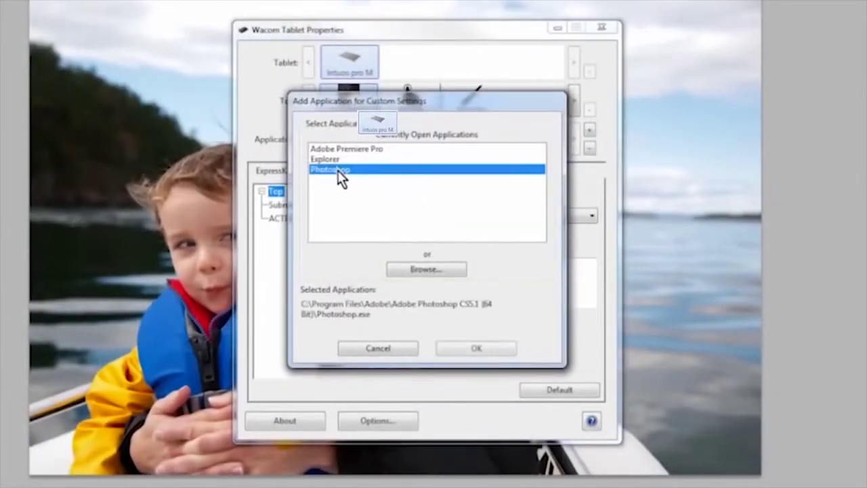
pyautogui.click(476, 348)
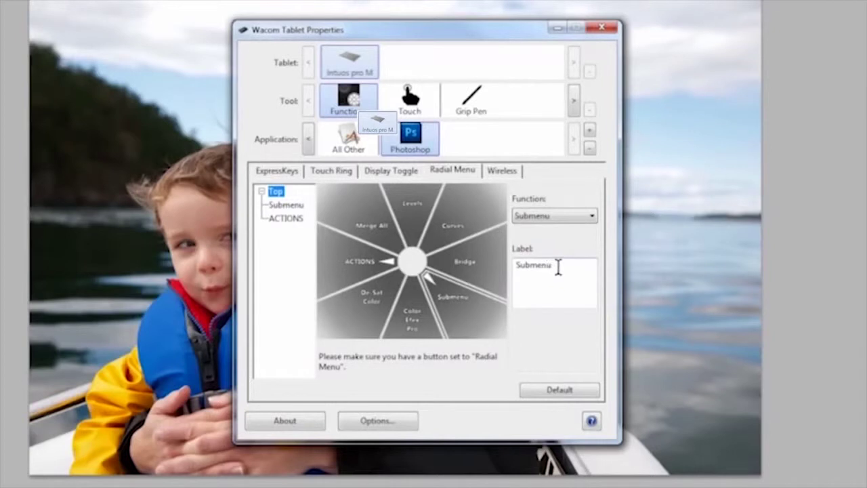
pyautogui.click(583, 216)
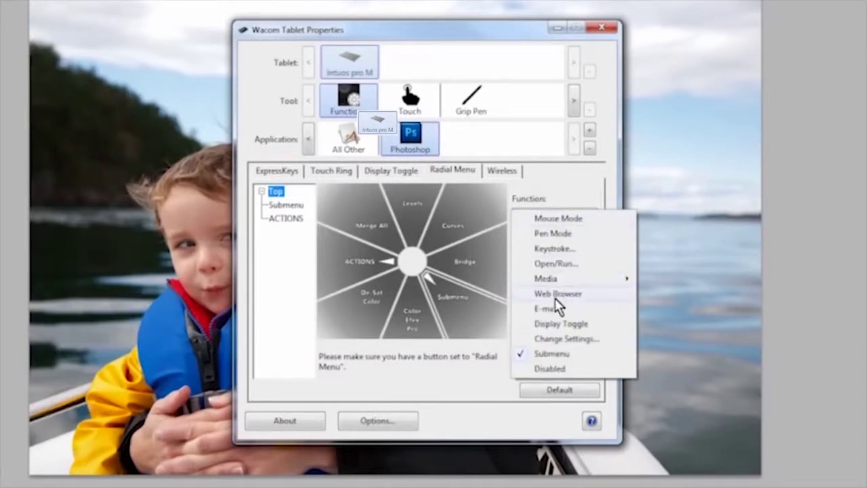
pyautogui.click(548, 355)
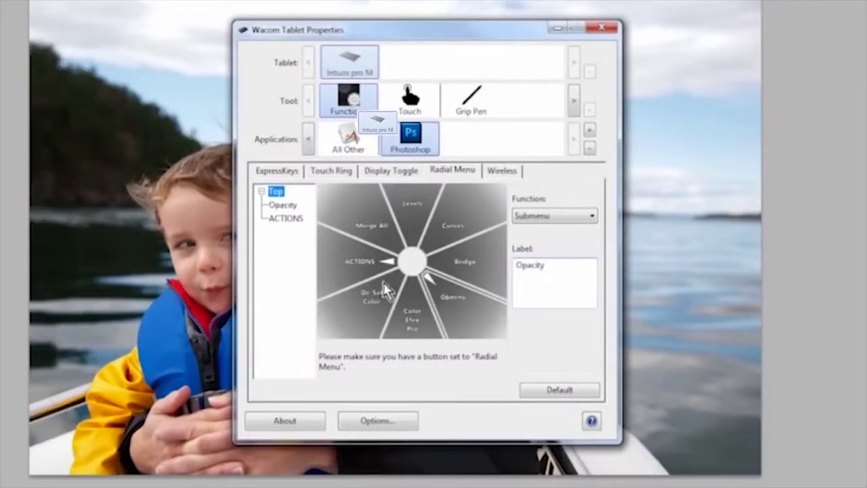
# Step: In the Opacity submenu, assign the keystroke 10 to the upper-left slice and name it 10
pyautogui.click(283, 209)
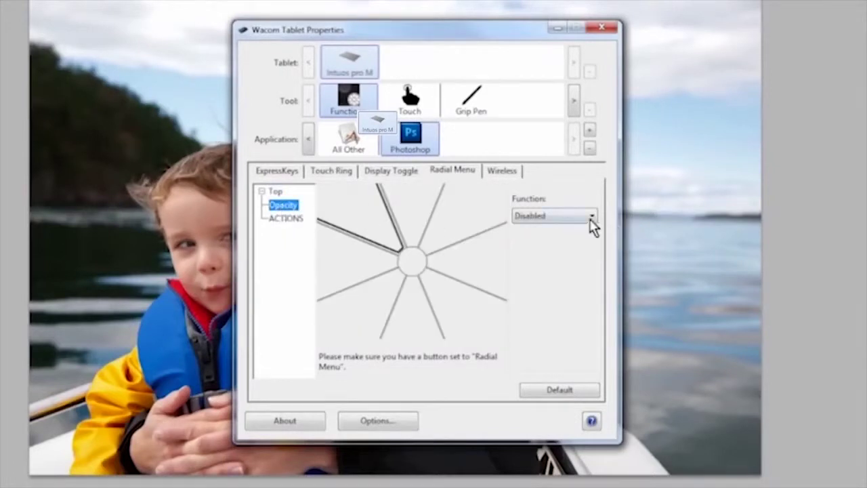
pyautogui.click(592, 217)
pyautogui.click(567, 250)
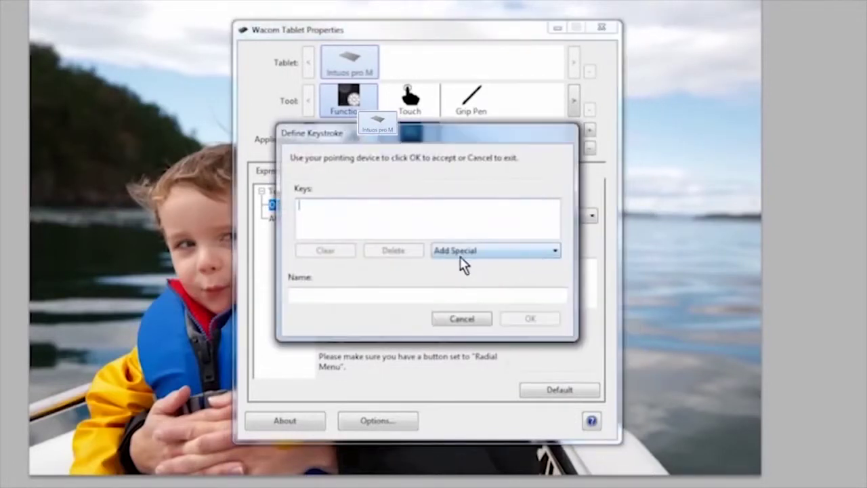
pyautogui.write('10')
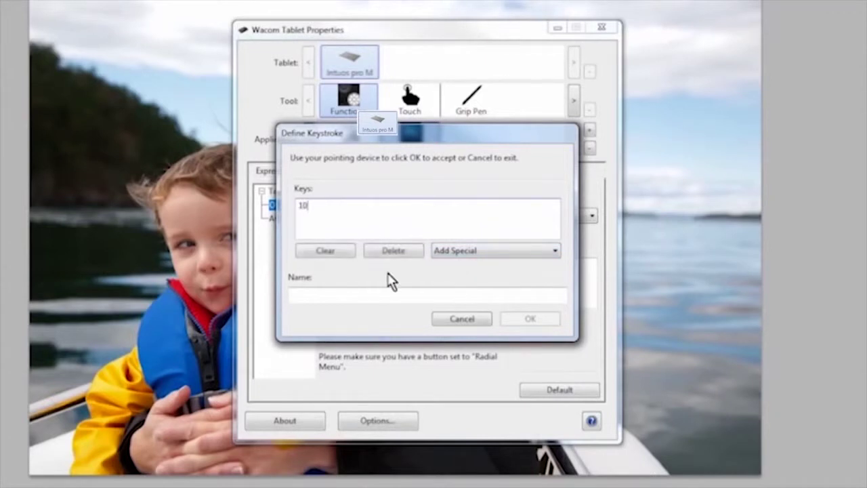
pyautogui.click(315, 294)
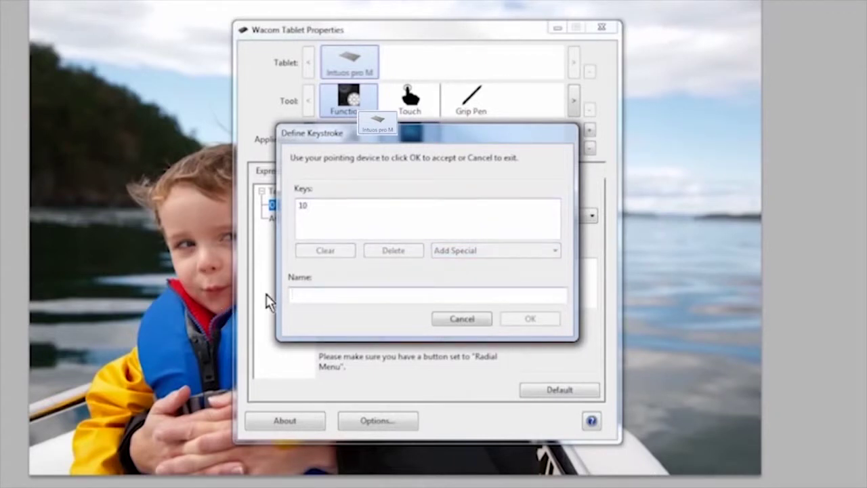
pyautogui.write('10')
pyautogui.click(531, 319)
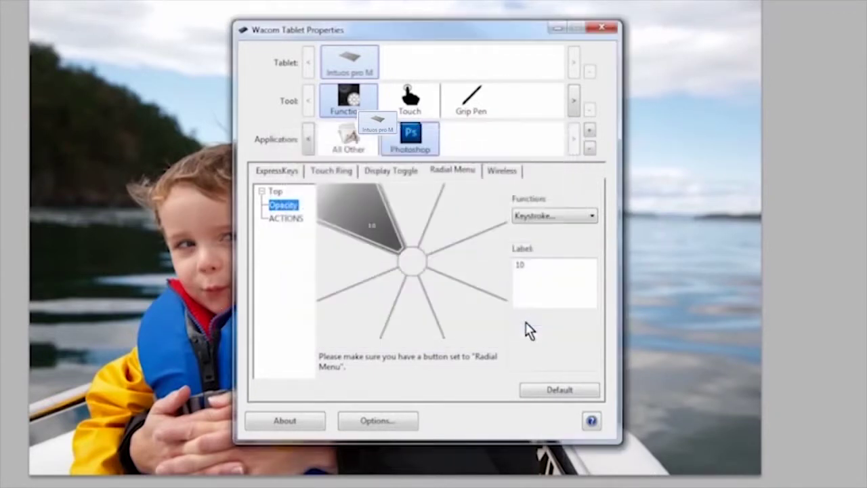
# Step: Assign the keystroke 90 to the bottom slice of the Opacity submenu
pyautogui.click(589, 220)
pyautogui.click(565, 248)
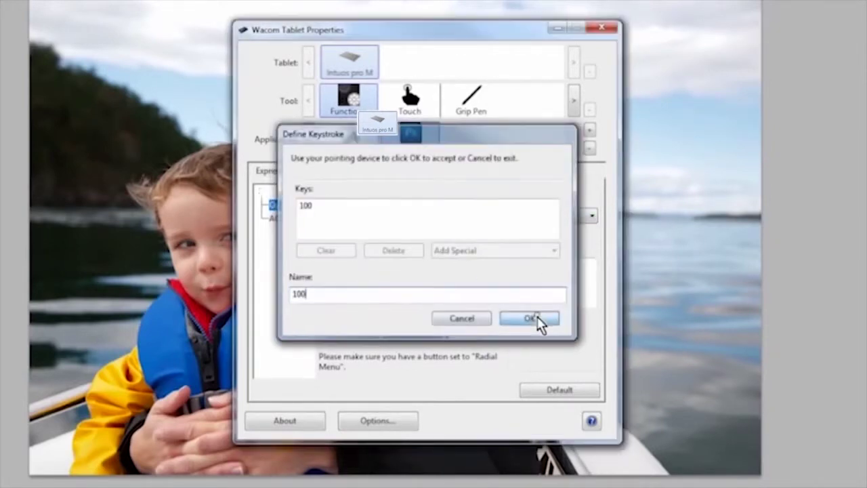
pyautogui.click(540, 321)
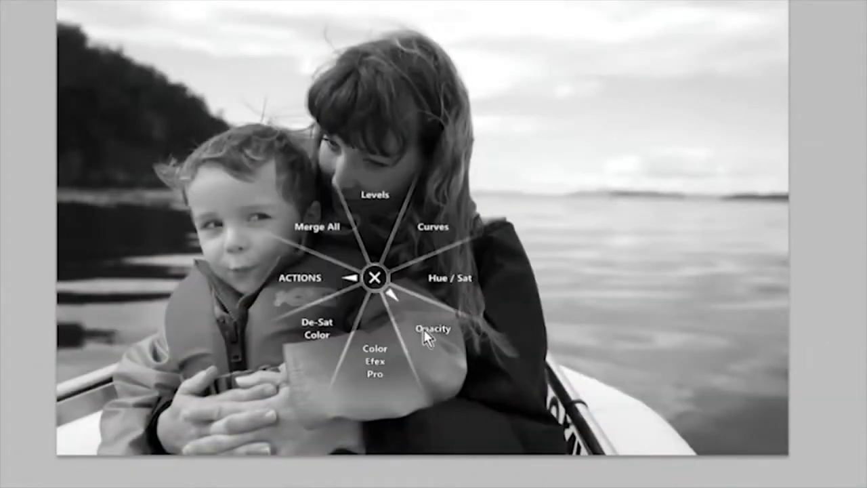
# Step: Try out the radial menu's Opacity submenu over the black-and-white photo
pyautogui.click(424, 331)
pyautogui.click(508, 325)
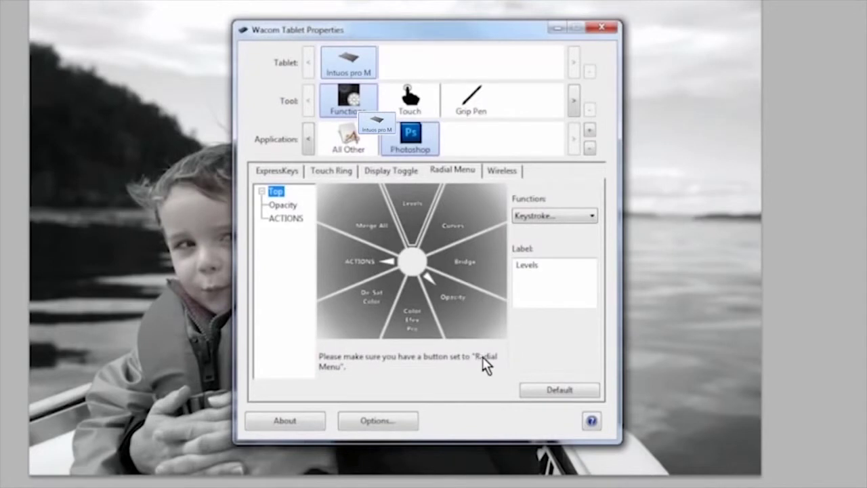
pyautogui.click(560, 391)
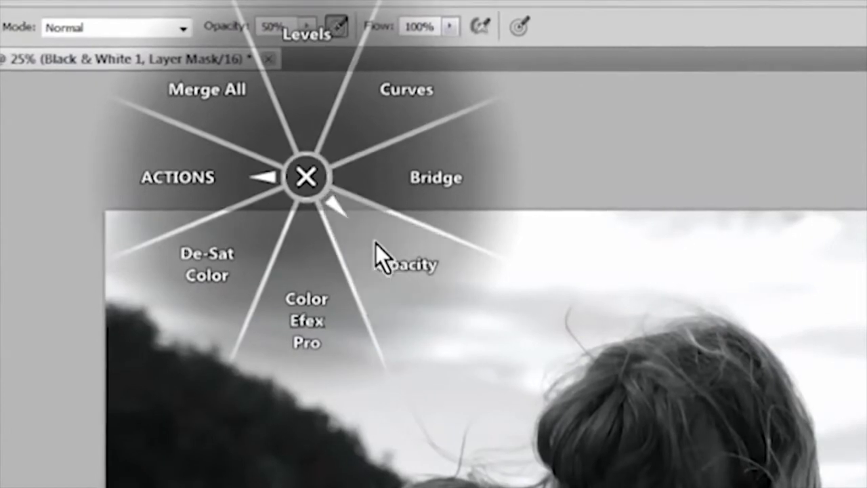
# Step: Use the radial menu's Opacity submenu to switch the brush opacity through 10, 25, 50, 75 and 100%, and close the menu
pyautogui.click(373, 249)
pyautogui.click(296, 168)
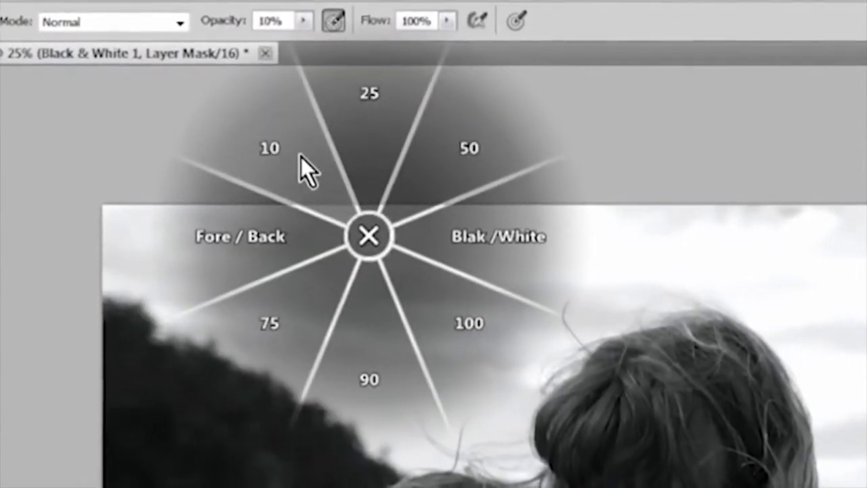
pyautogui.click(359, 111)
pyautogui.click(457, 143)
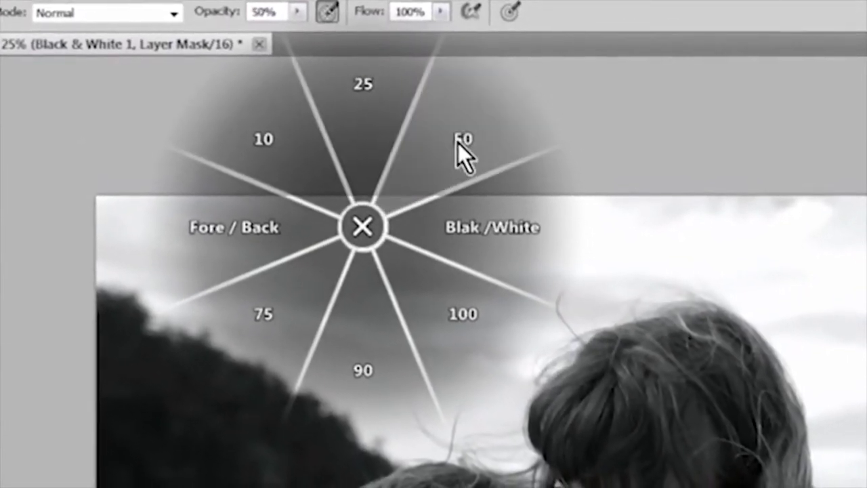
pyautogui.click(268, 309)
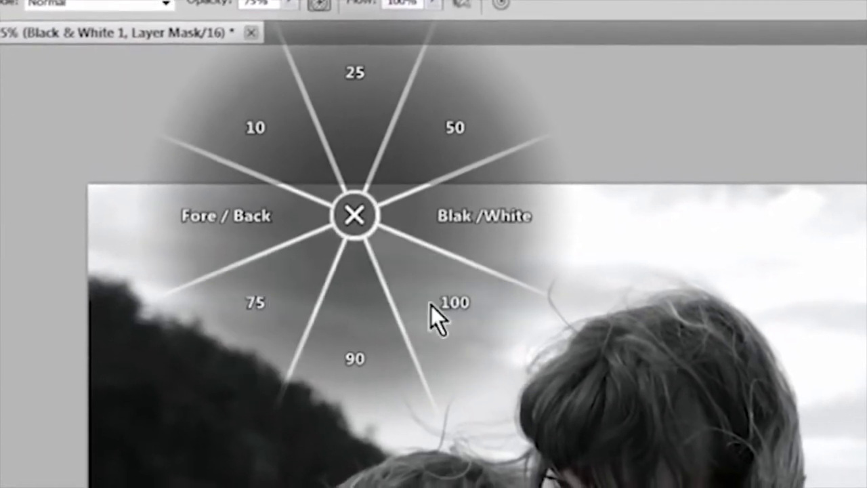
pyautogui.click(468, 312)
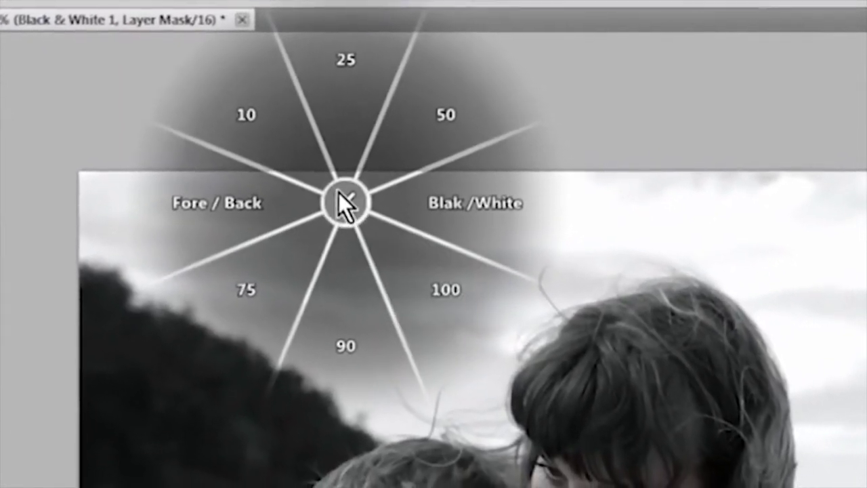
pyautogui.click(351, 212)
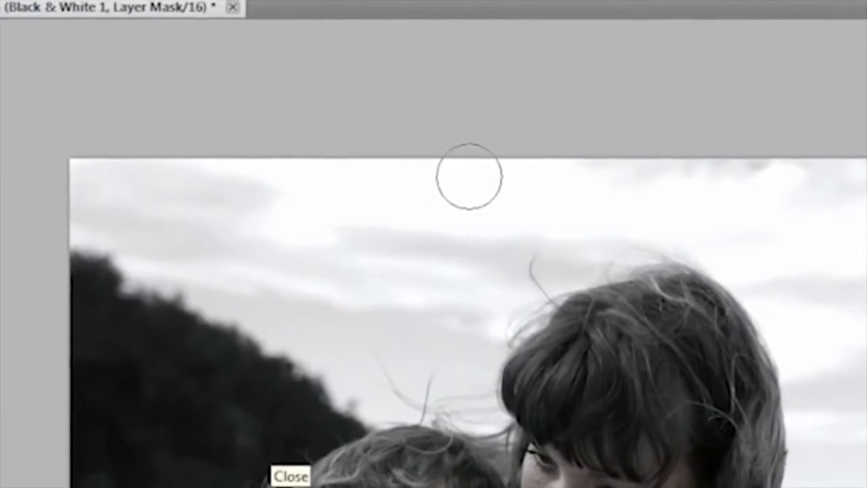
# Step: Bring up the radial menu over the photo again and open its Opacity submenu
pyautogui.rightClick(447, 156)
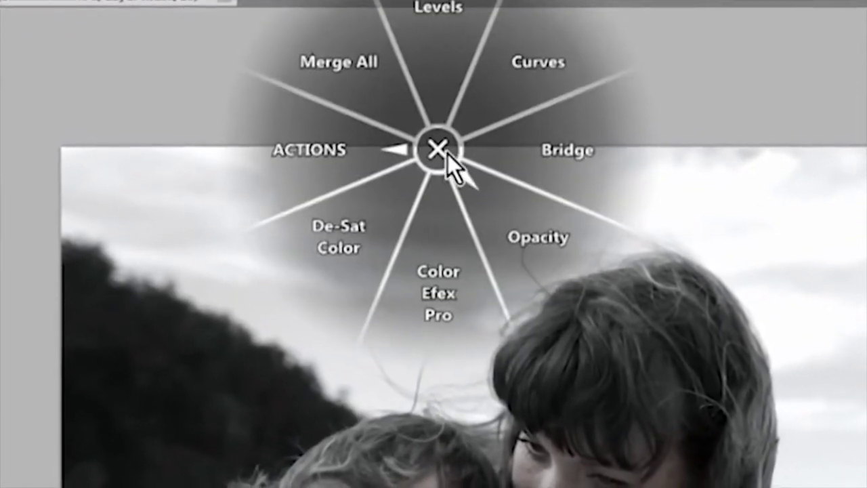
pyautogui.click(510, 222)
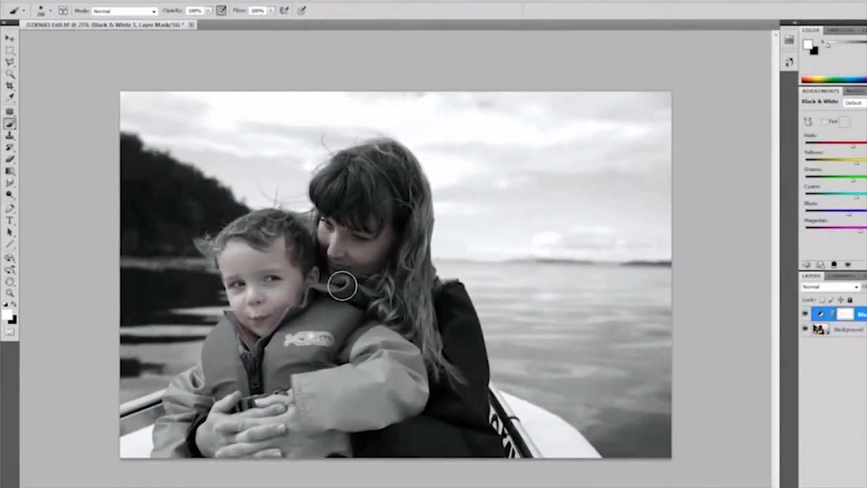
pyautogui.rightClick(343, 285)
pyautogui.click(396, 286)
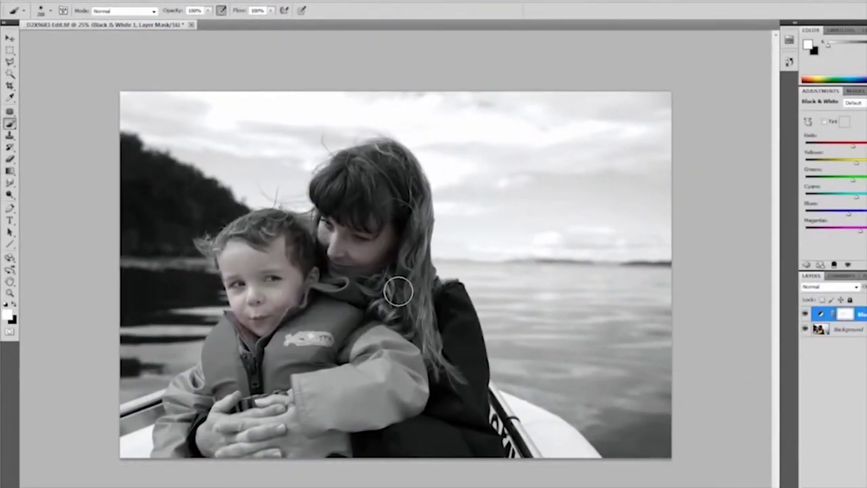